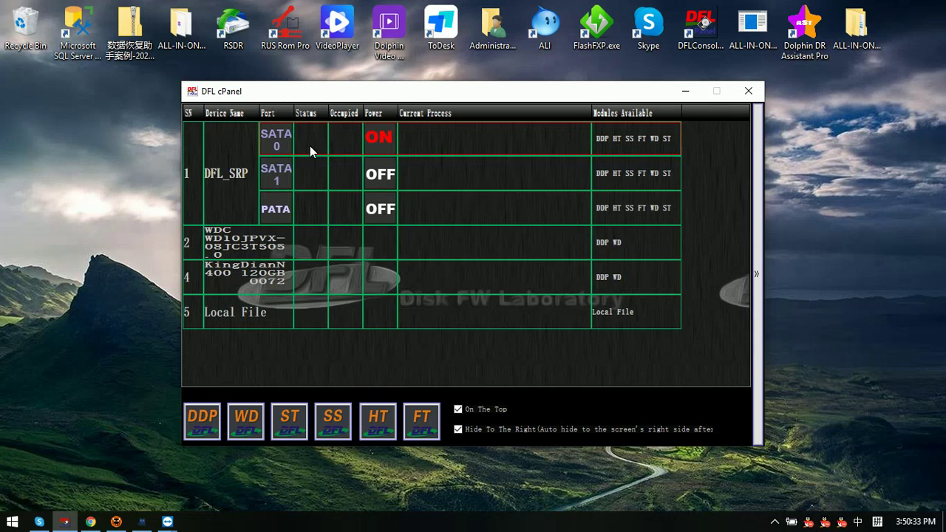
- Show the available modules for the SATA 0 drive and start the ST module
double_click(315, 149)
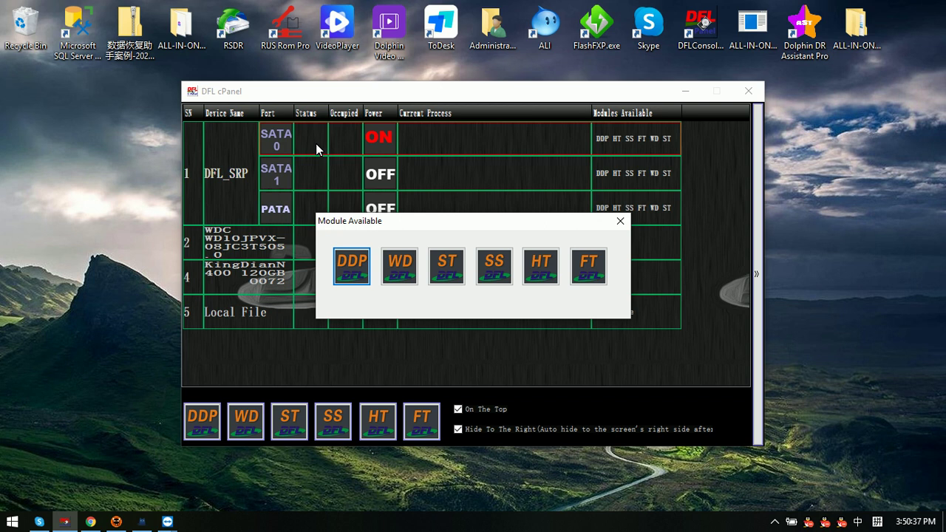
left_click(444, 272)
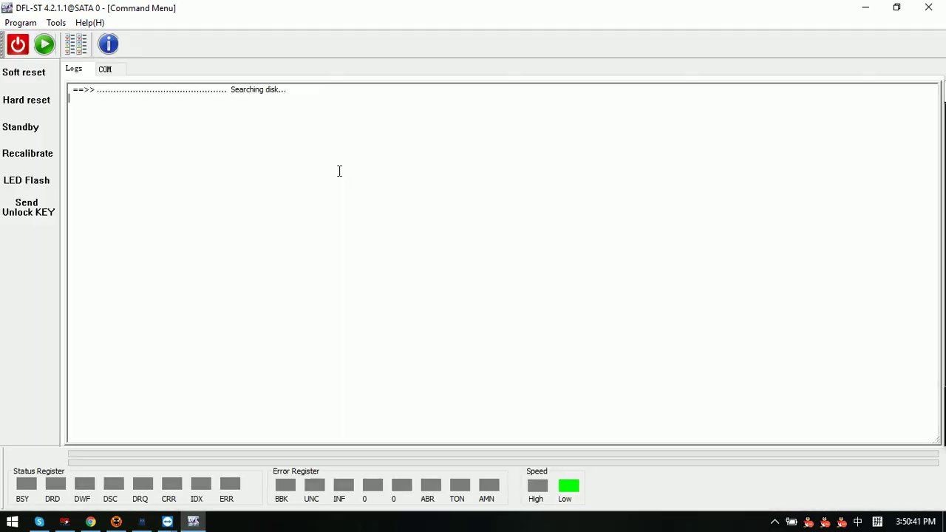
- Connect the COM port, soft-reset as Barracuda F1, and read basic info (ST2000DM001-9YN165, Grenade)
left_click(105, 68)
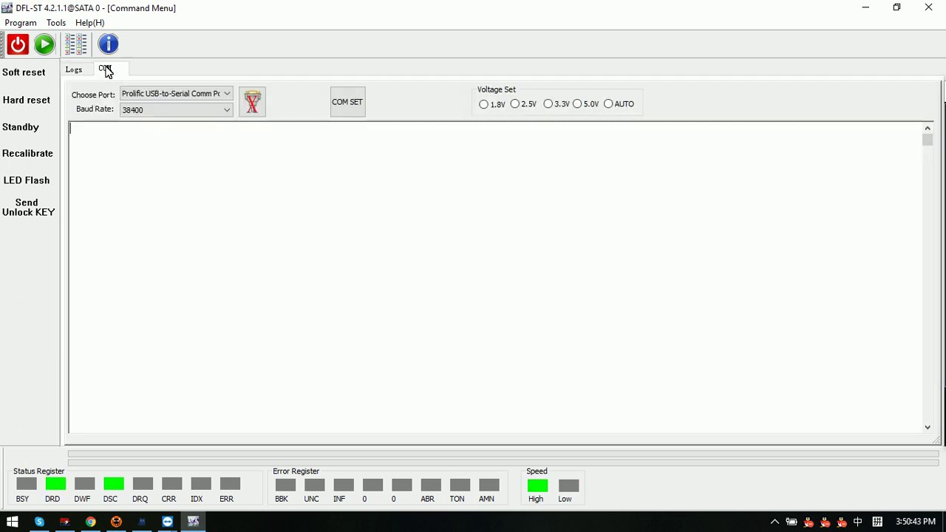
left_click(252, 103)
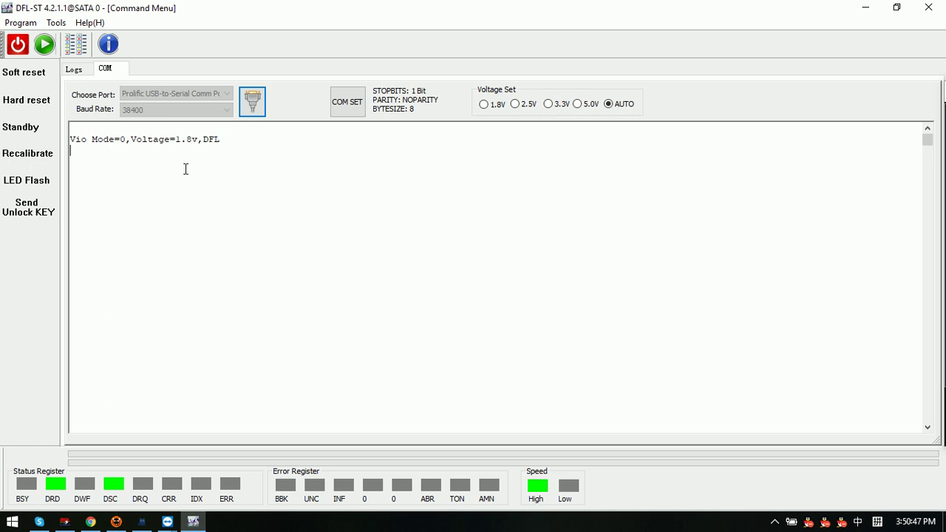
left_click(44, 71)
left_click(494, 260)
left_click(561, 462)
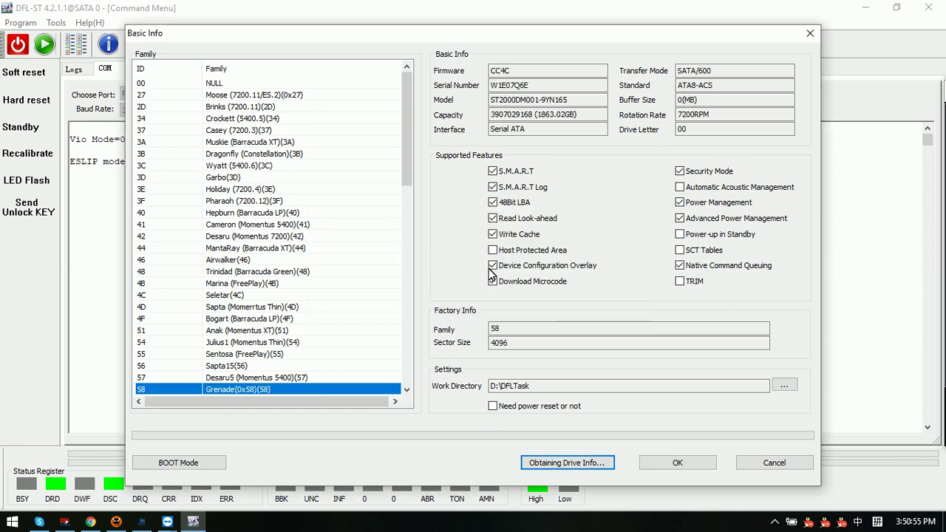
- Accept the drive info, let initialization complete, and bring up ROM Operations
left_click(680, 463)
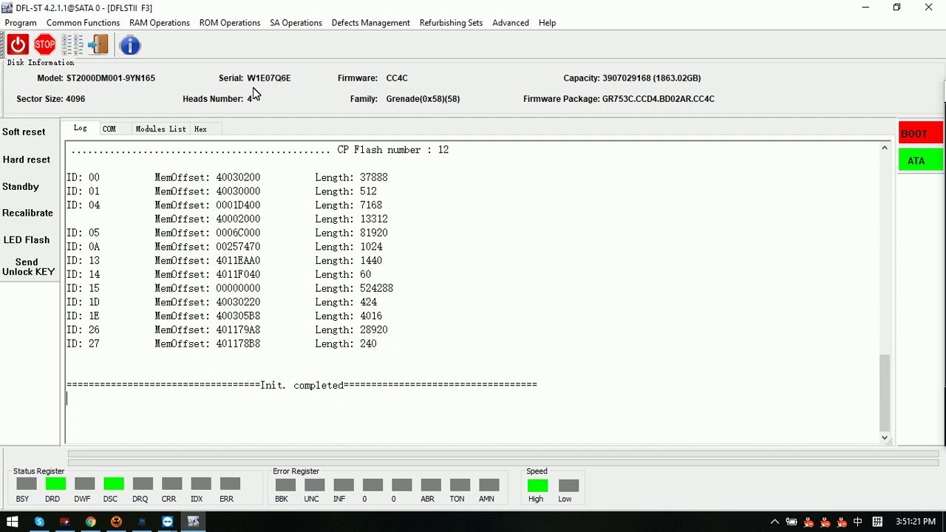
left_click(229, 23)
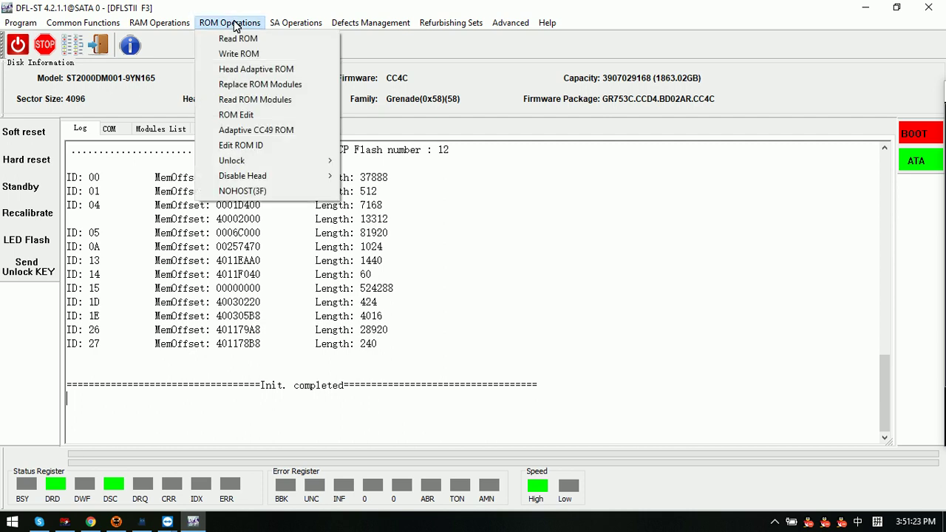
- Read the ROM from the HDD over ATA into ROM Edit and open the Edit Model and SN dialog
left_click(248, 117)
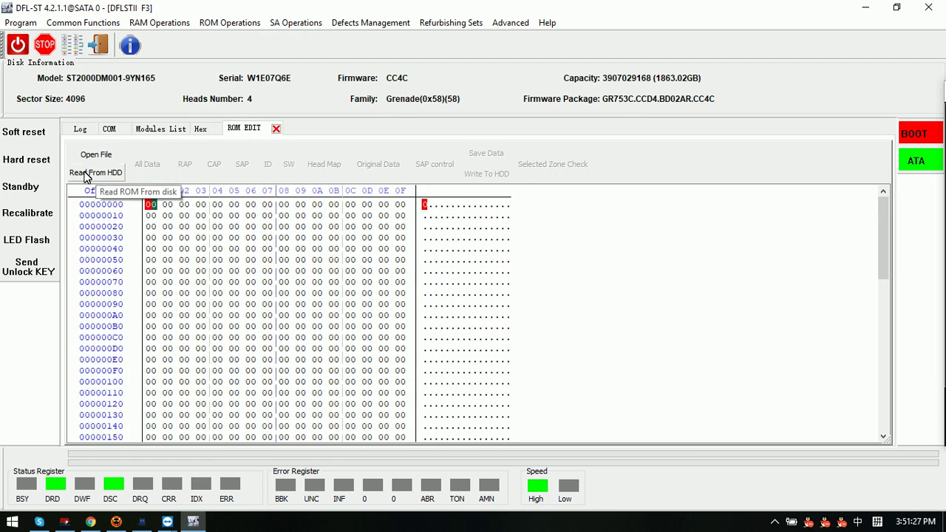
left_click(89, 174)
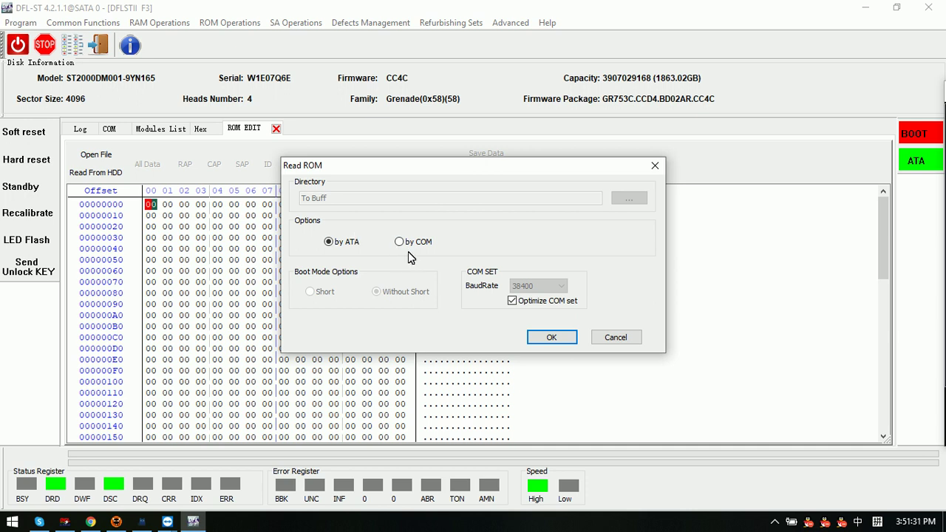
left_click(558, 338)
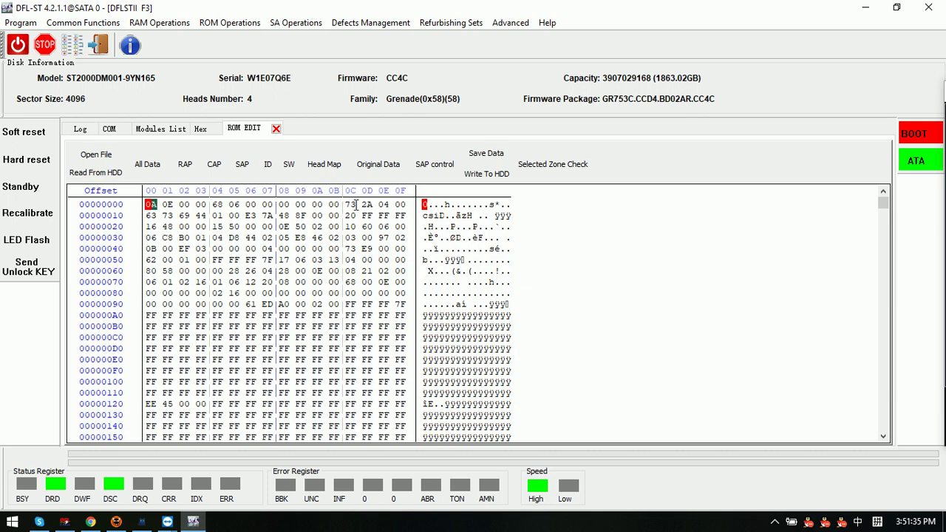
left_click(269, 165)
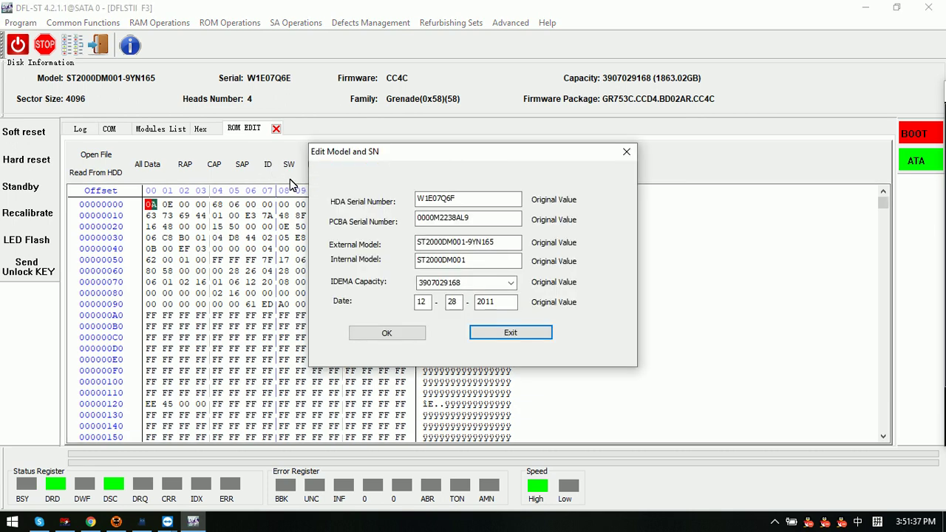
- Change the HDA serial's last character to E (W1E07Q6E), apply it, and recheck it in ID
left_click(465, 200)
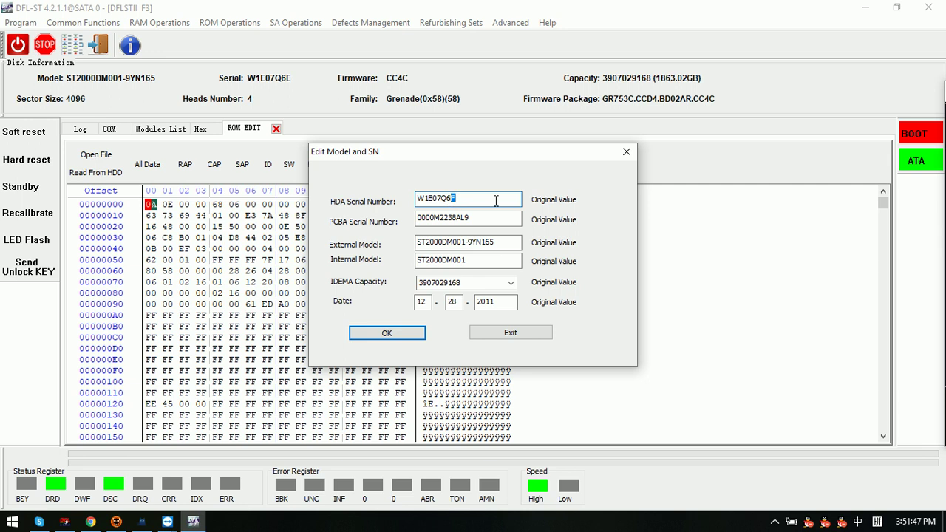
type("E")
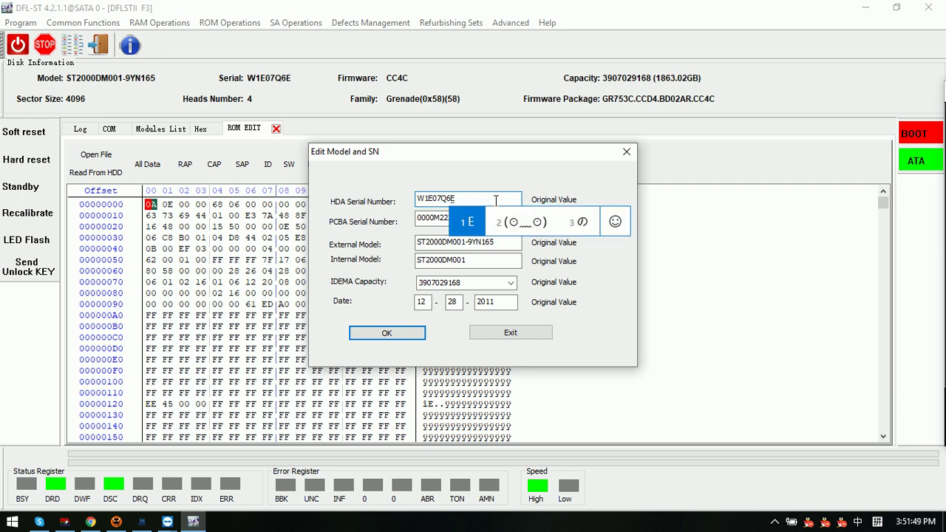
key("Return")
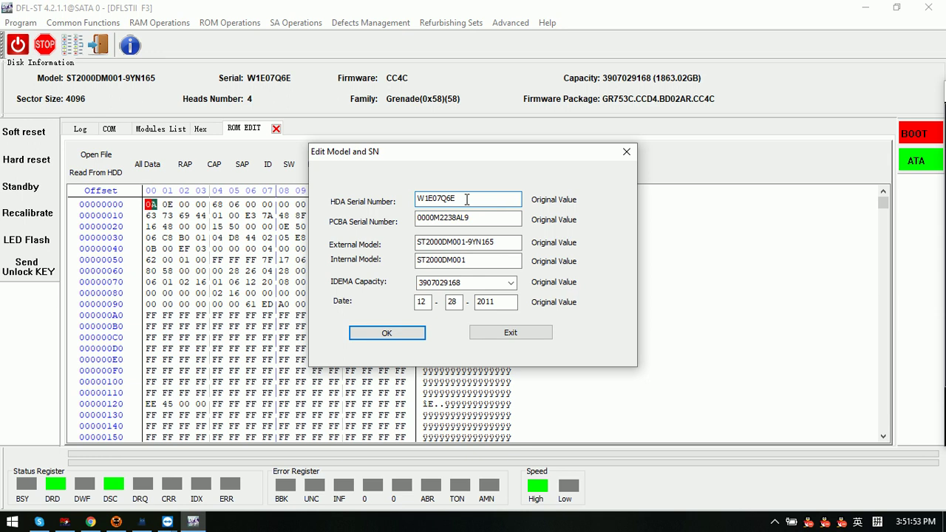
left_click(390, 339)
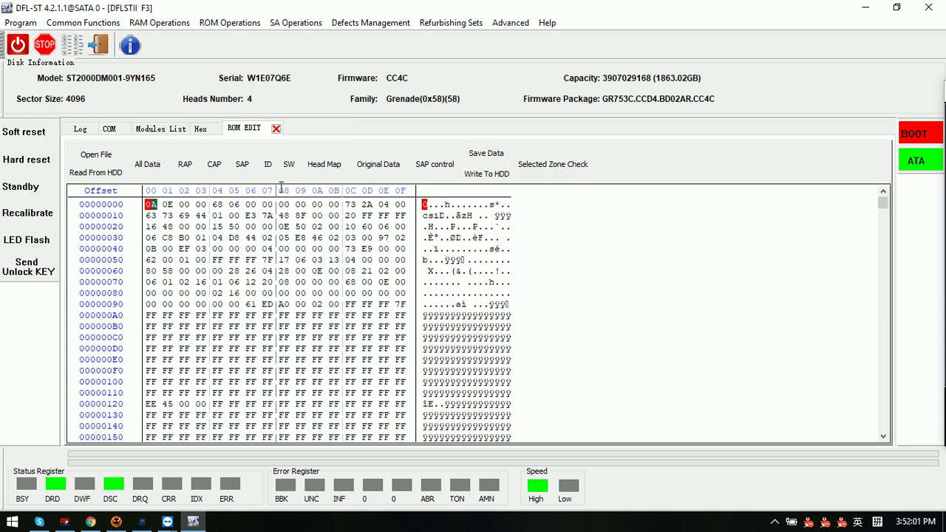
left_click(270, 167)
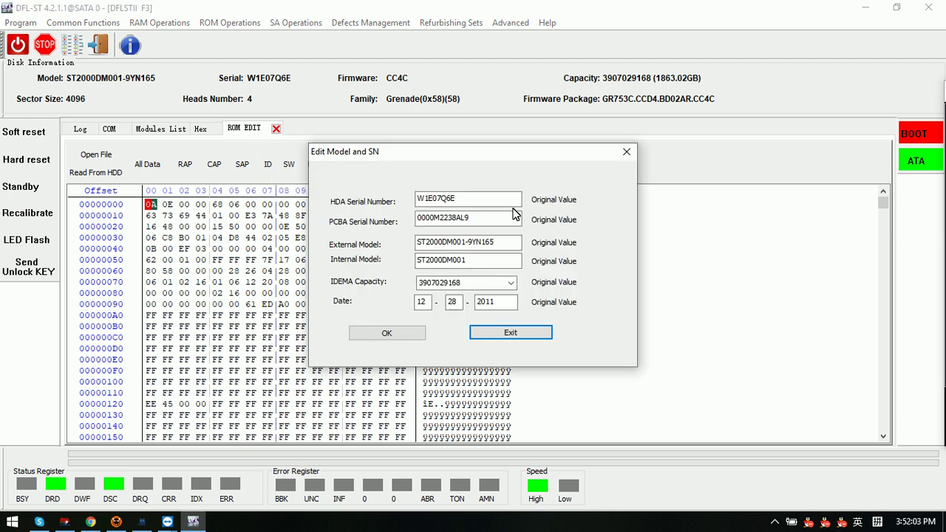
left_click(627, 151)
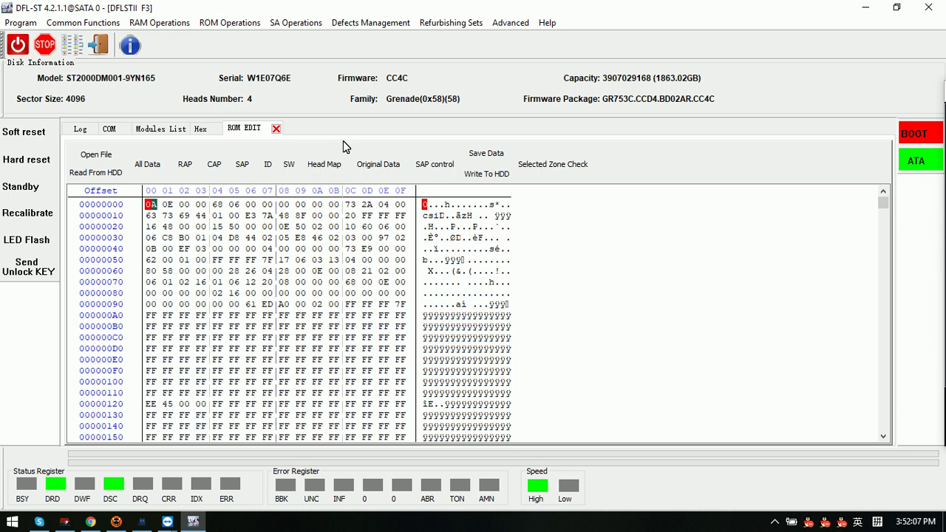
- Start Edit CAP over ATA, accepting the work directory, to show Modify CAP
left_click(509, 25)
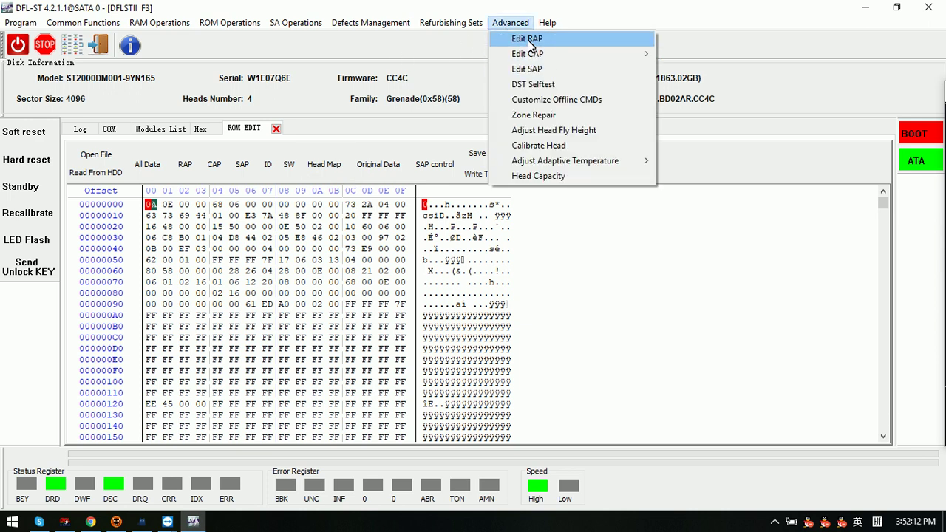
mouse_move(532, 56)
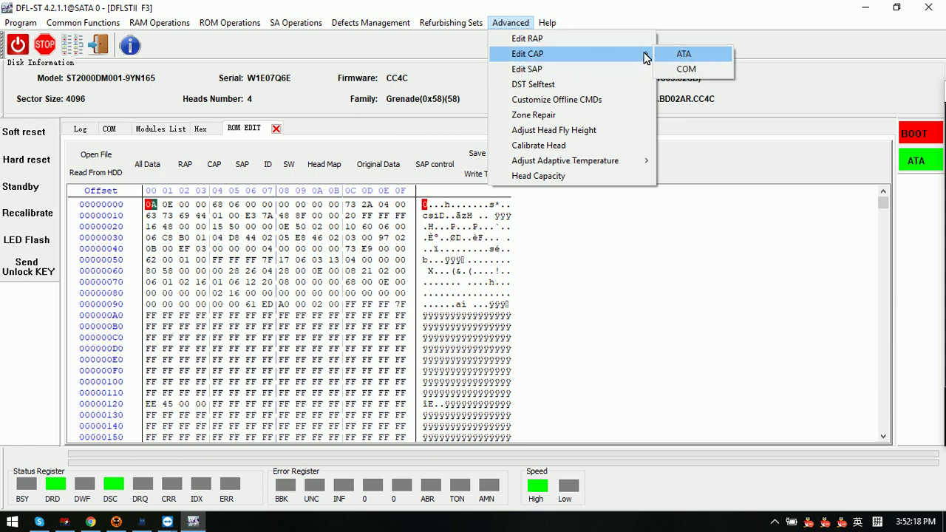
left_click(692, 72)
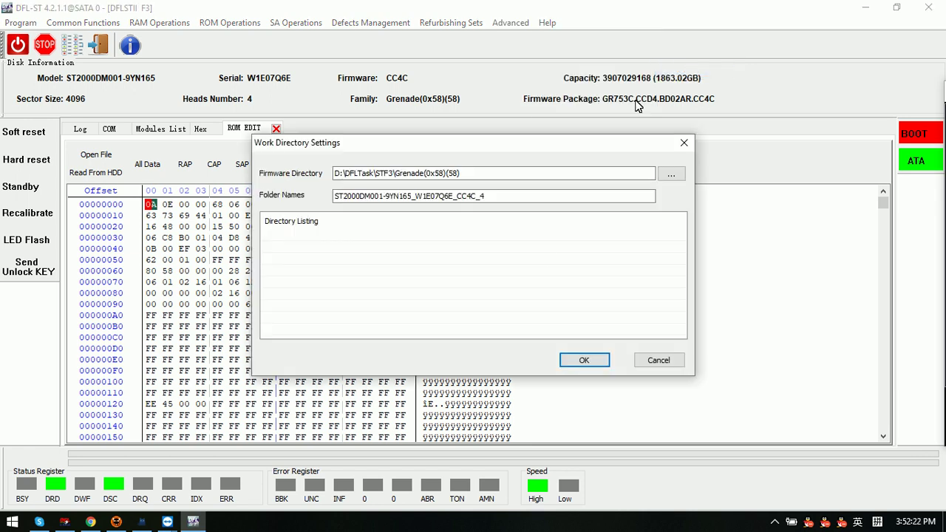
left_click(592, 364)
left_click(484, 292)
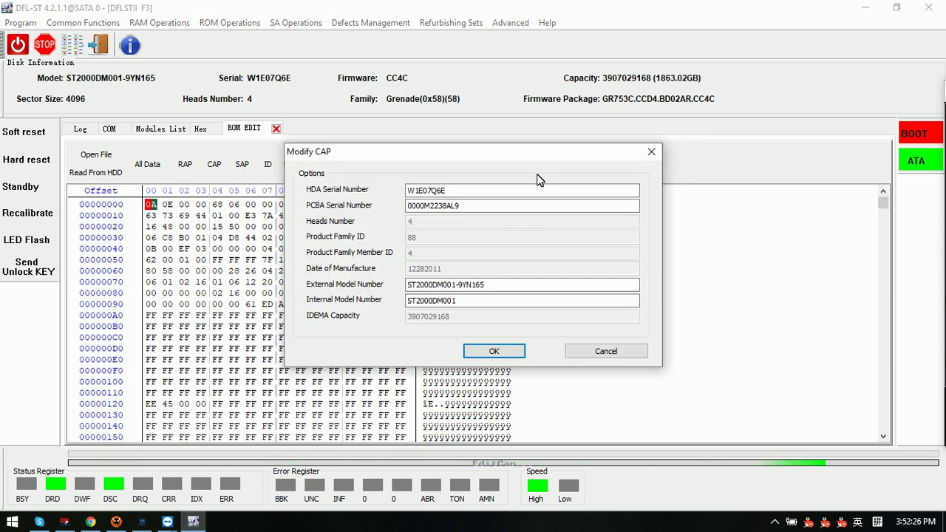
left_click(470, 190)
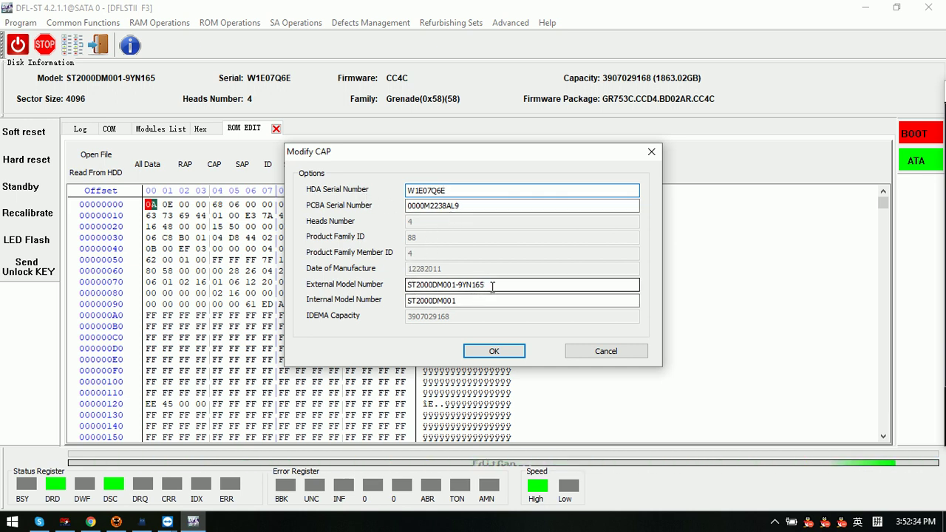
- Set HDA serial to W1E07Q6F and external model to ST2000DM001-9YN166, and apply
key("shift+Left")
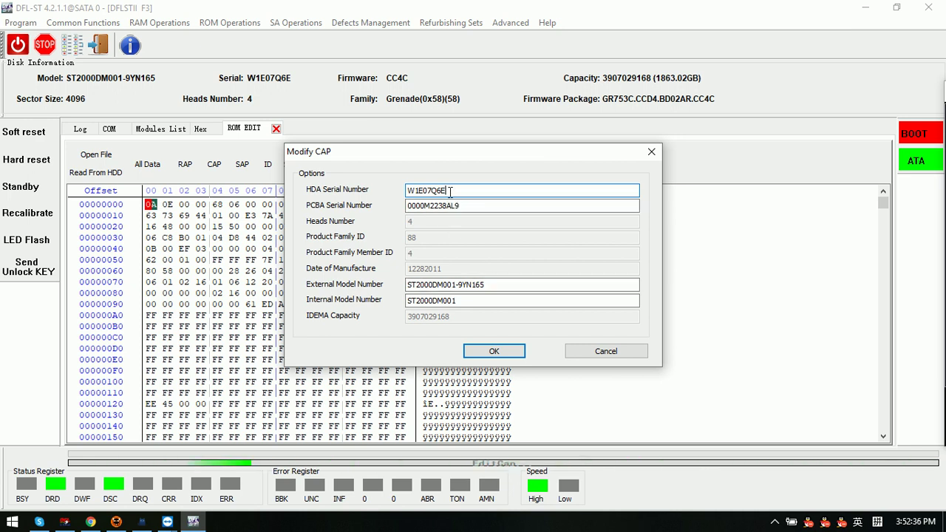
type("F")
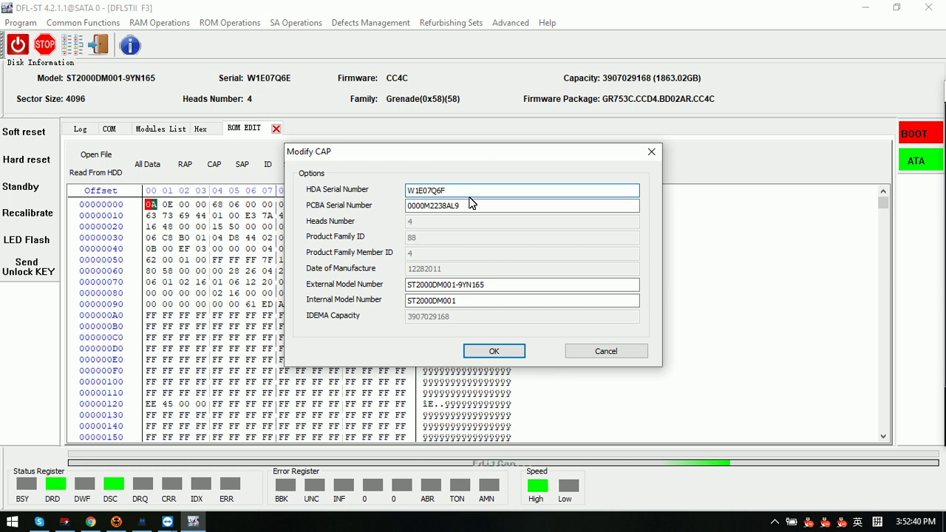
left_click(499, 286)
key("shift+Left")
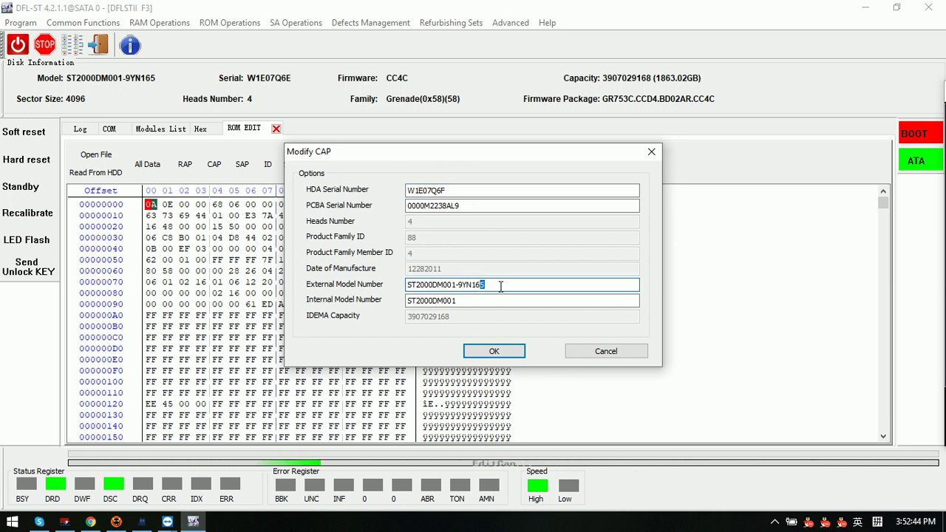
type("6")
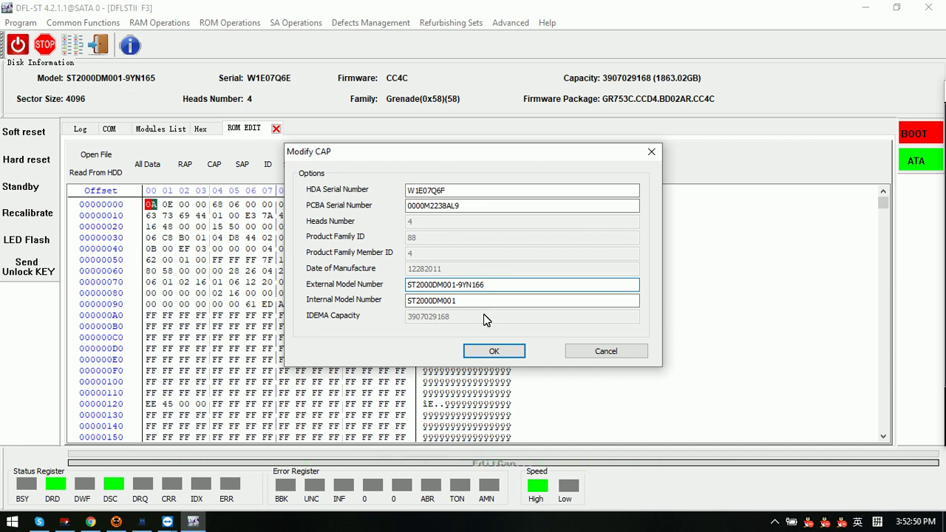
left_click(494, 351)
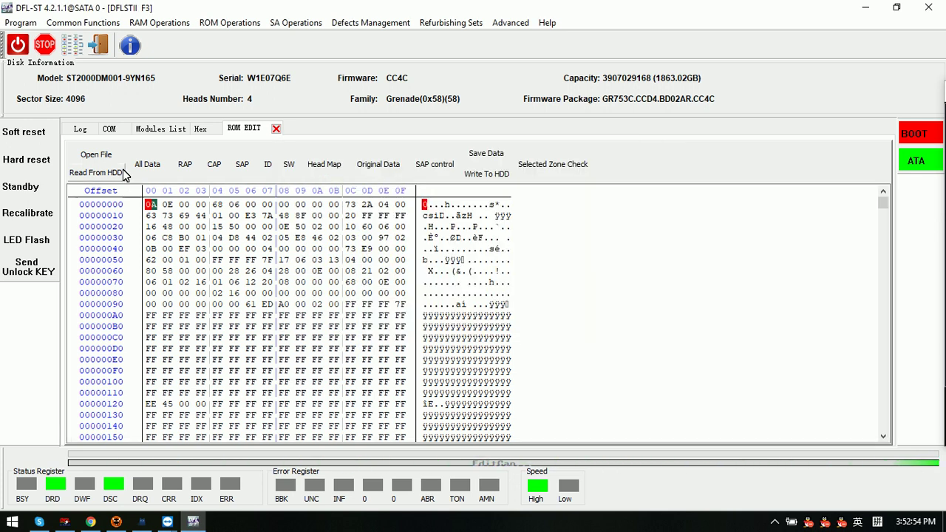
- Check the log and reapply the CAP changes via Advanced > Edit CAP > ATA
left_click(81, 130)
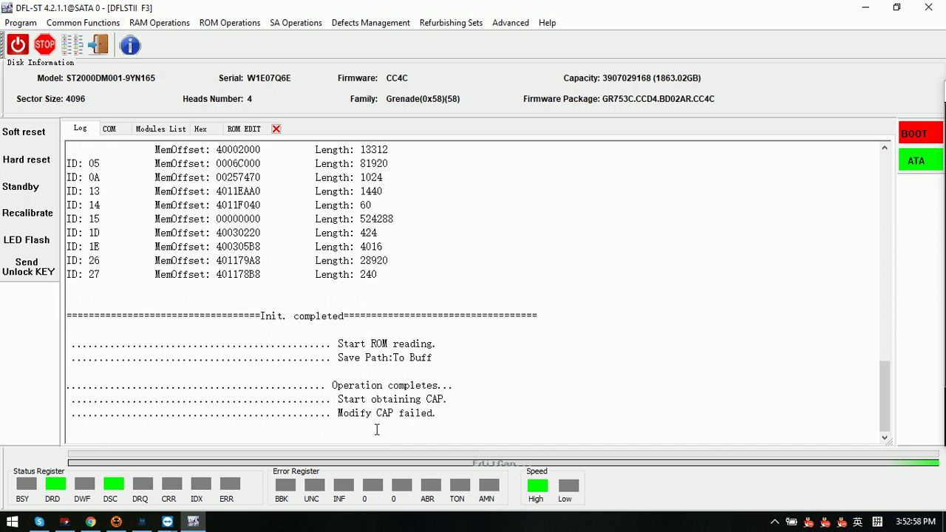
left_click(443, 416)
left_click(508, 23)
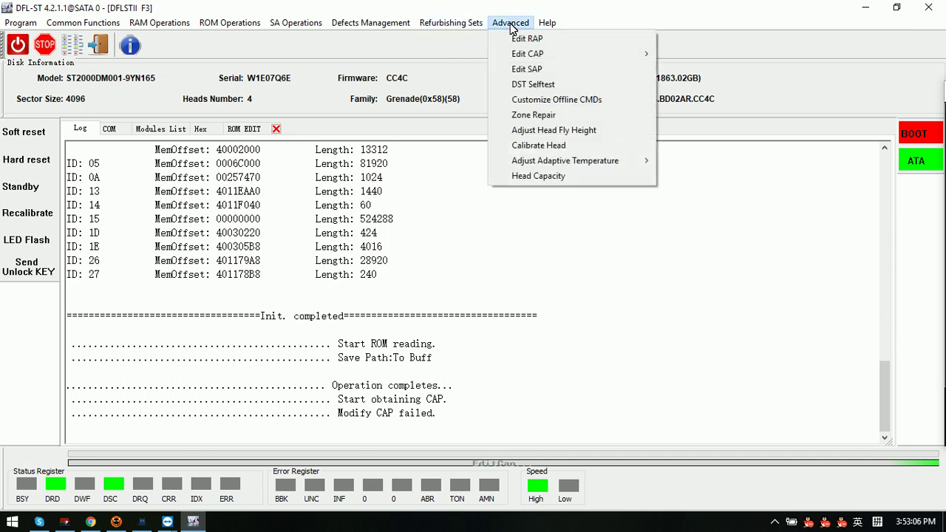
left_click(682, 54)
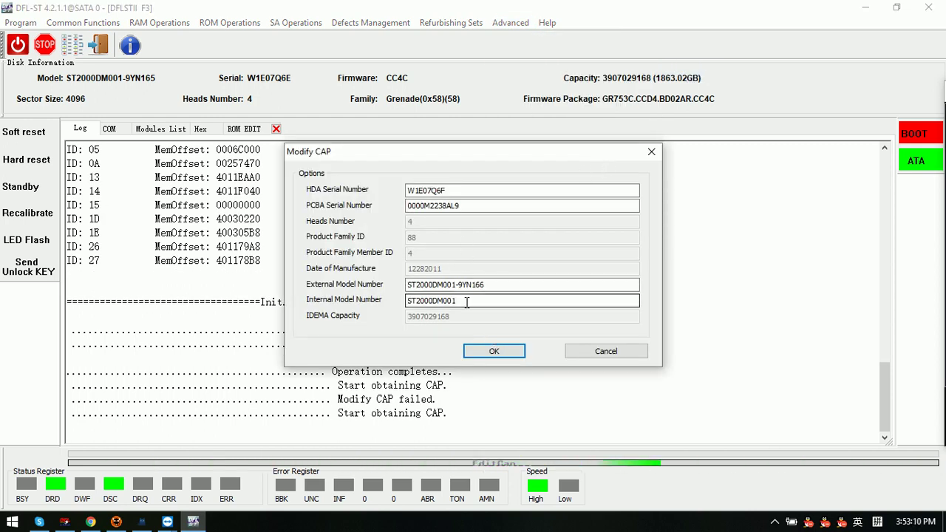
left_click(505, 352)
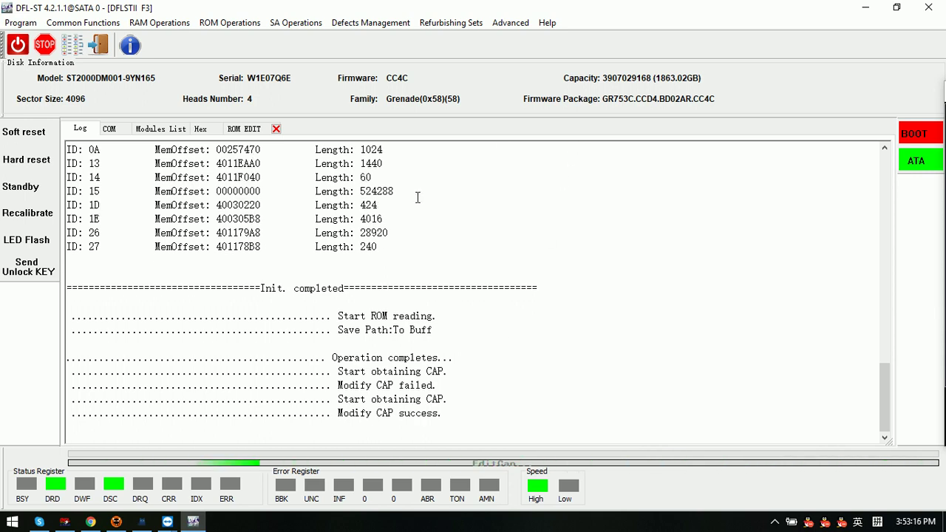
- Highlight the Modify CAP success lines in the log, then power the drive off
left_click_drag(446, 414, 77, 332)
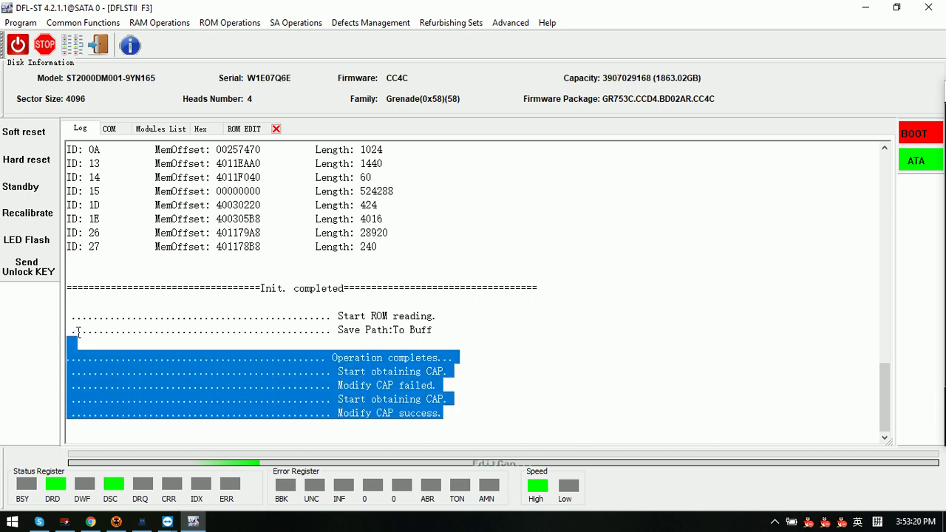
left_click(201, 265)
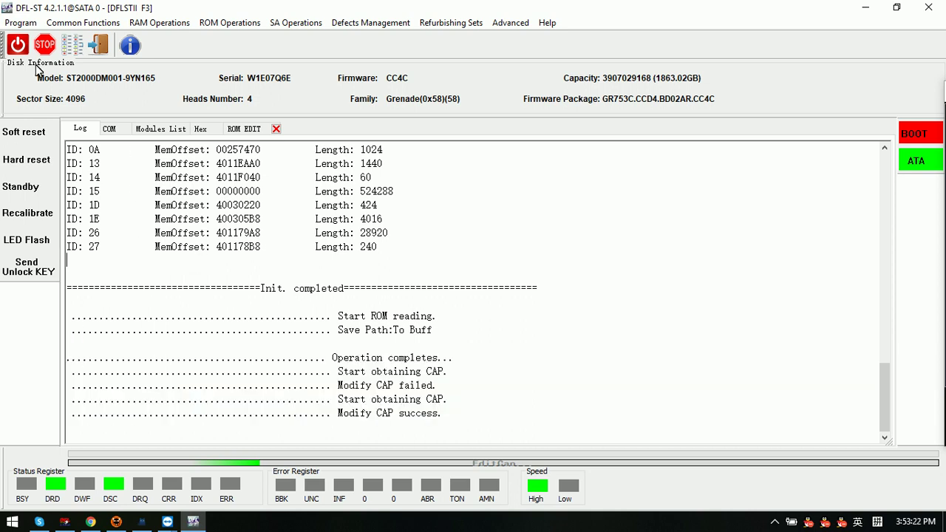
left_click(21, 47)
- Power the drive back on and restart detection from the Command Menu as Barracuda F3
left_click(21, 47)
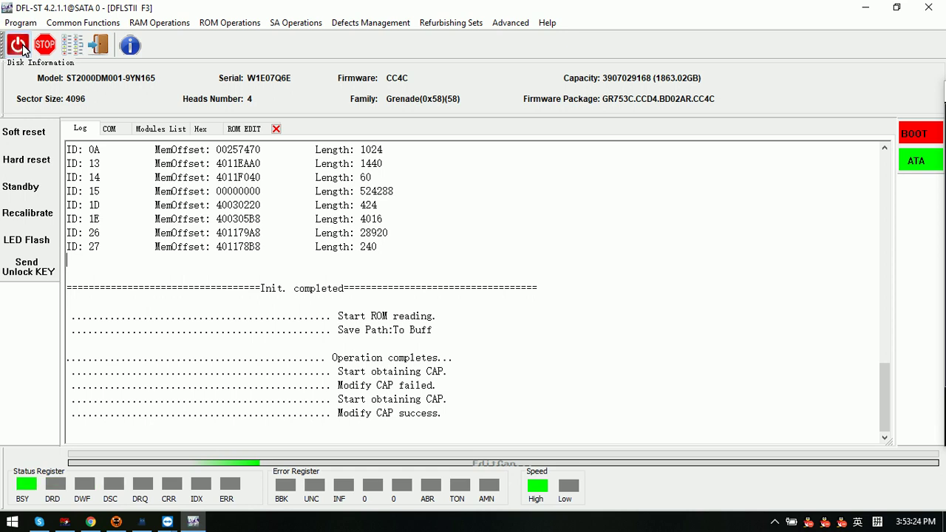
left_click(86, 53)
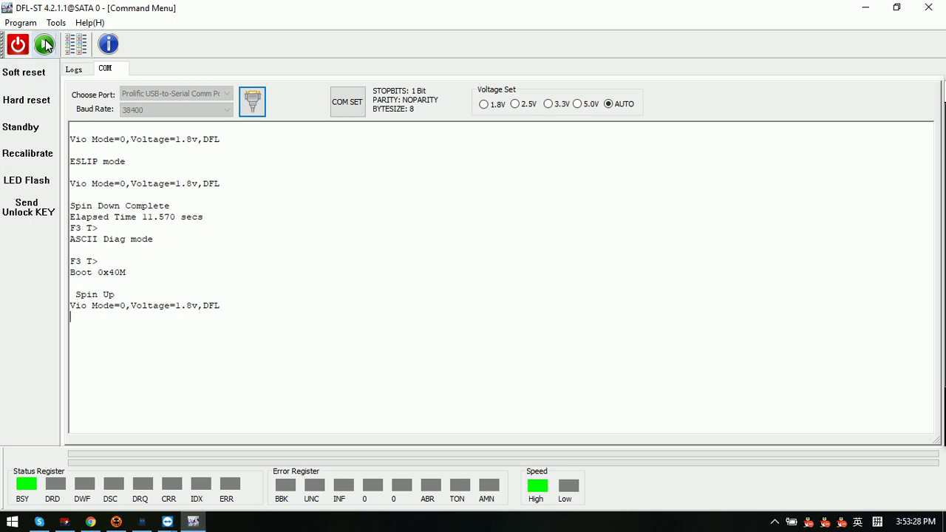
left_click(45, 45)
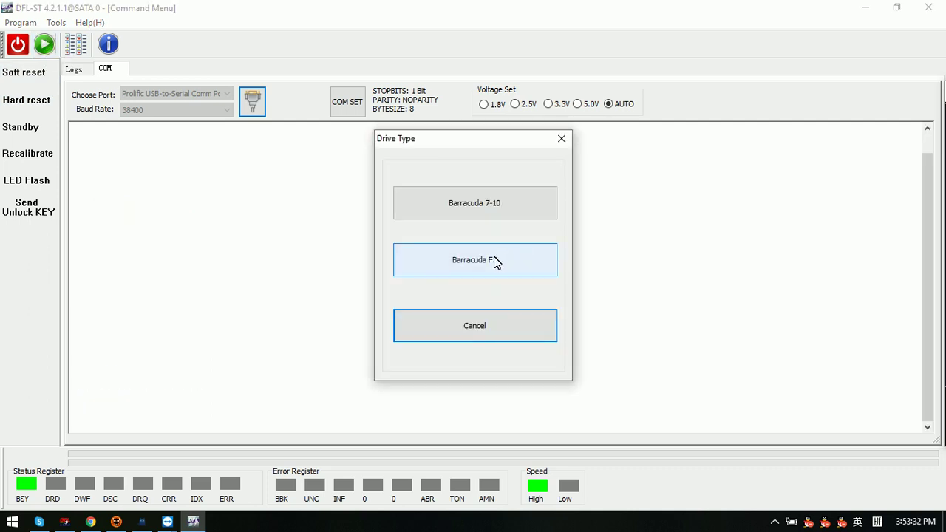
left_click(493, 259)
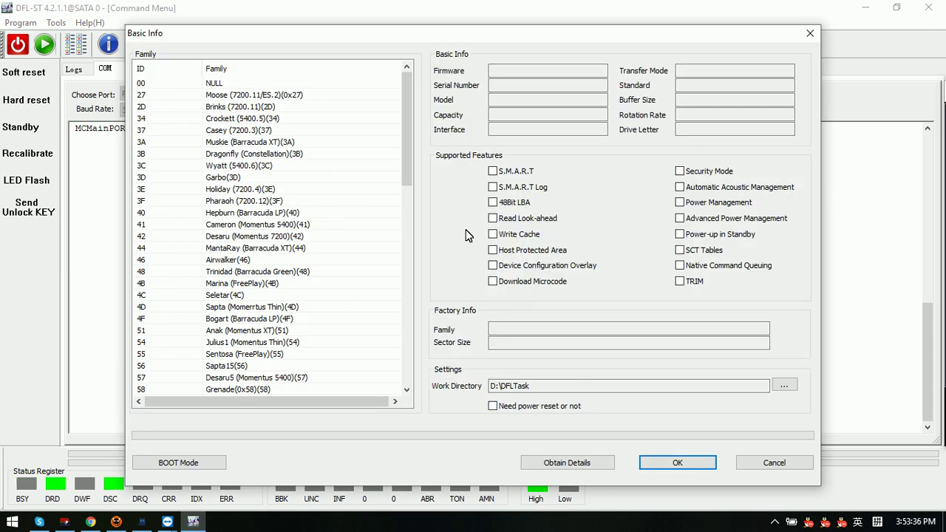
- Read basic info, confirm serial W1E07Q6F and model ST2000DM001-9YN166, then accept
left_click(567, 463)
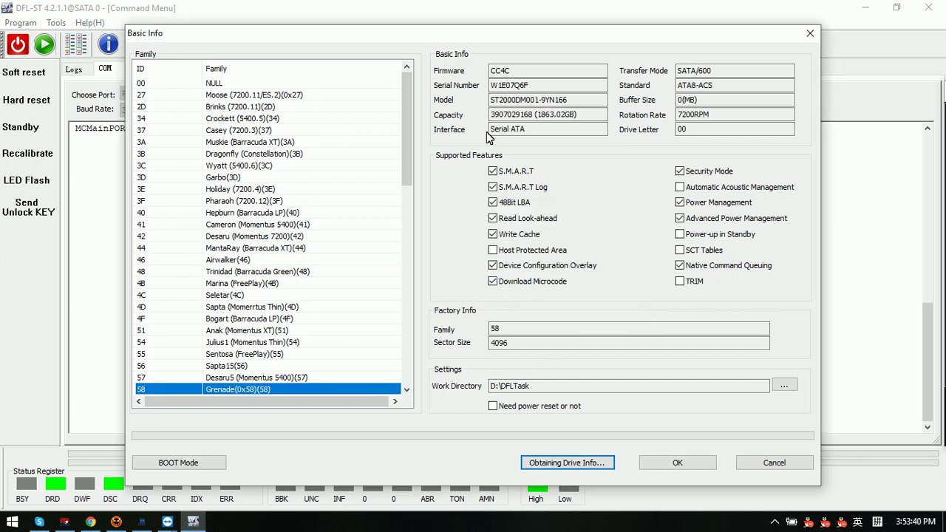
left_click(574, 100)
left_click(538, 85)
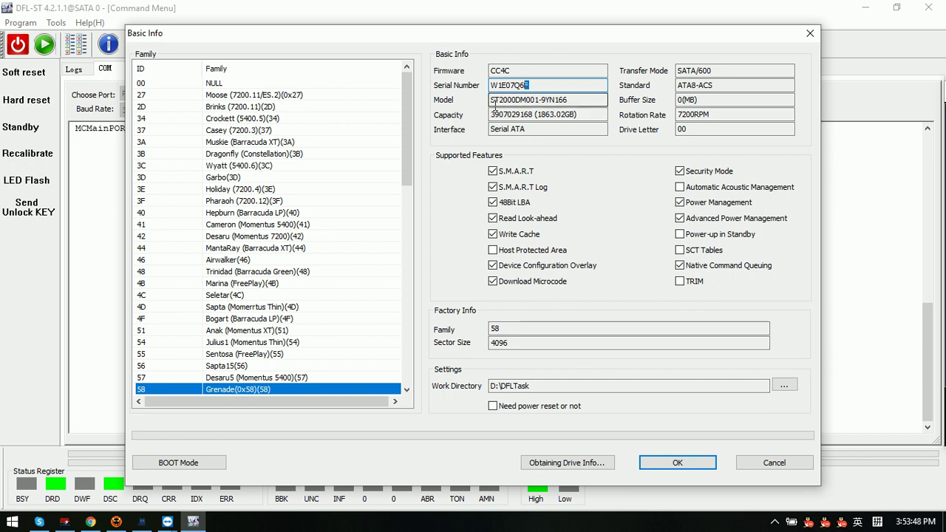
left_click(578, 100)
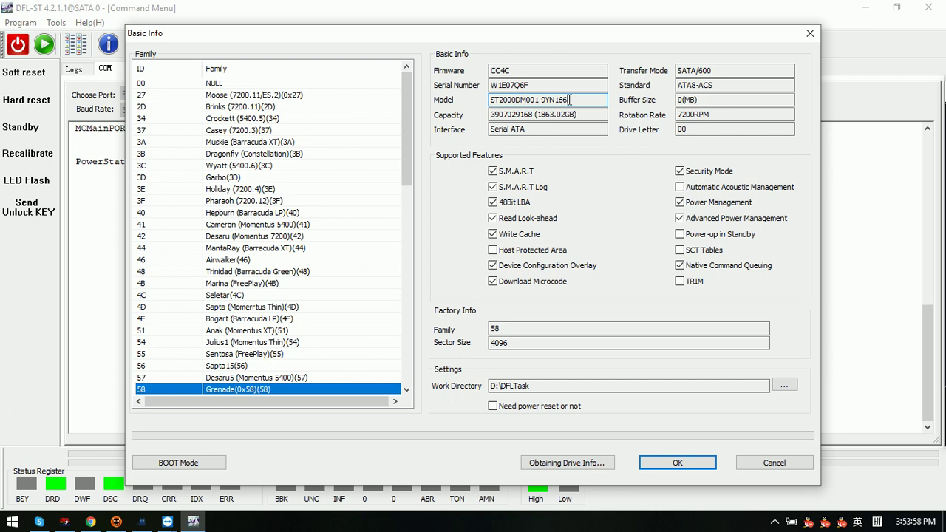
left_click(673, 463)
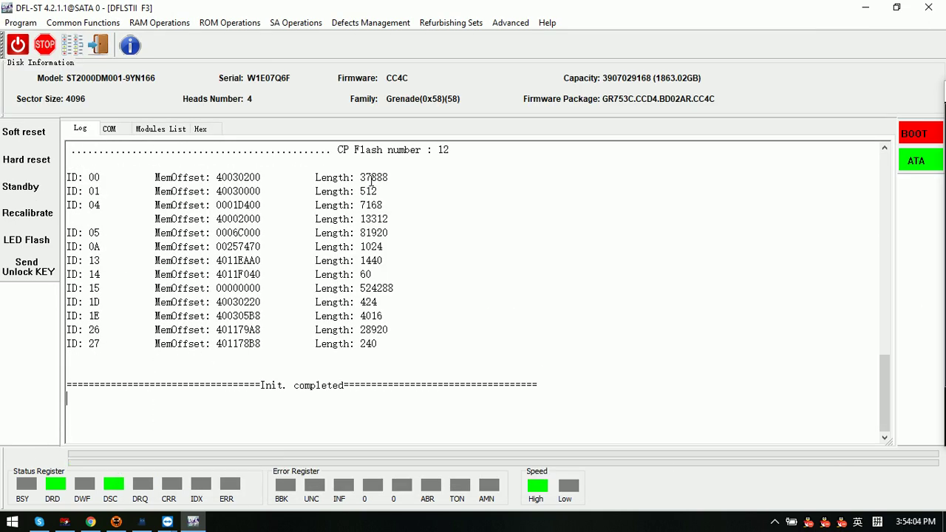
scroll(361, 201, "up", 3)
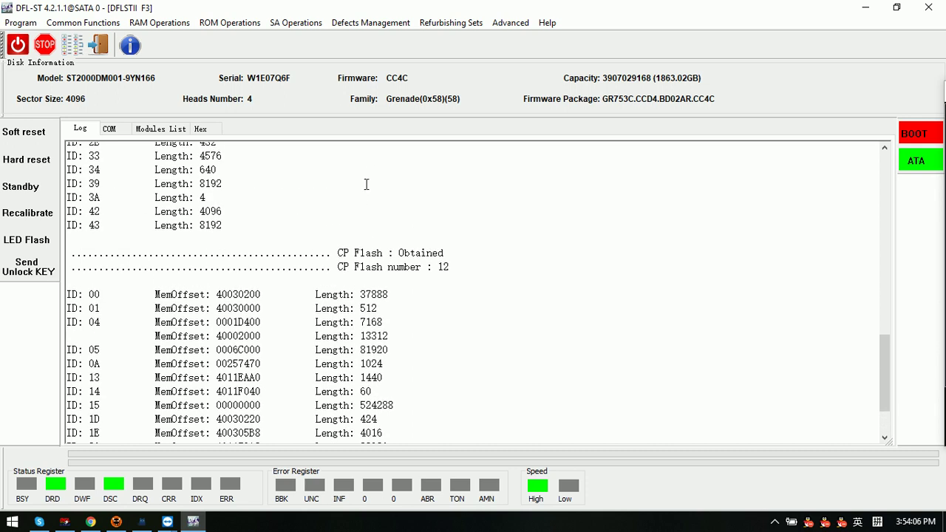